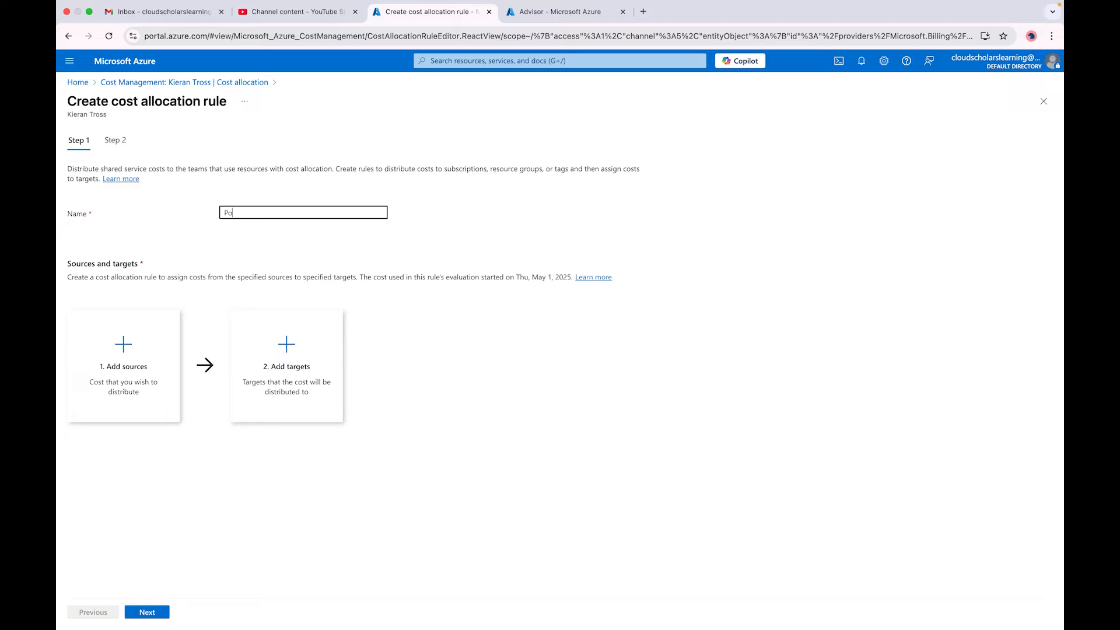
# Name the new cost allocation rule Project123.
pyautogui.press('BackSpace')
pyautogui.press('BackSpace')
pyautogui.write('ct123')
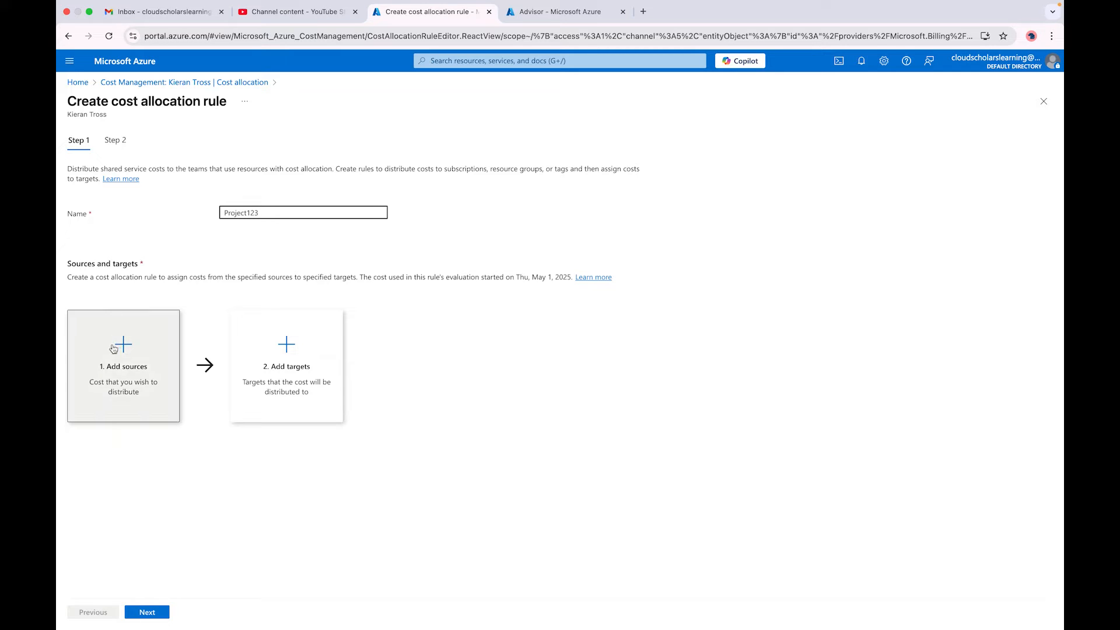
# Add the resource group rg-eastus as the source of the cost allocation rule.
pyautogui.click(118, 368)
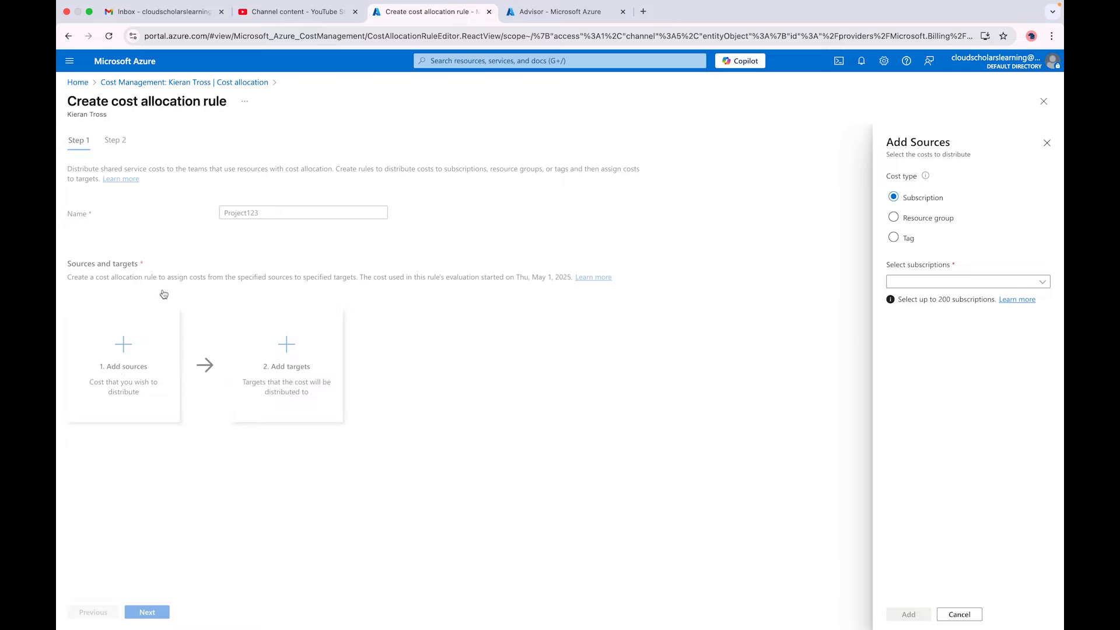
pyautogui.click(914, 219)
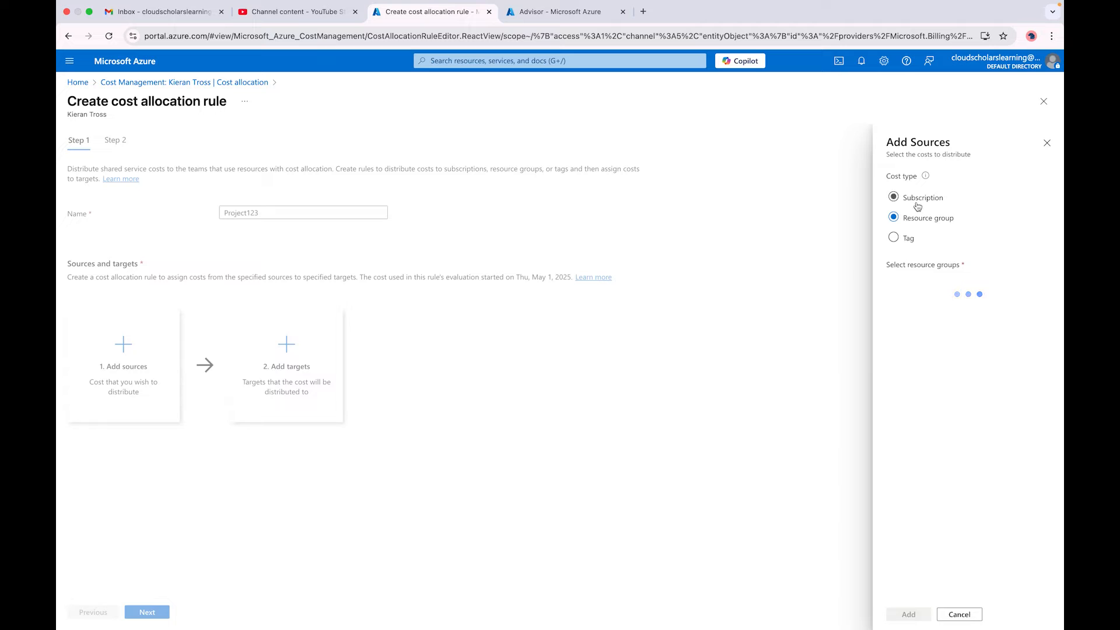
pyautogui.click(931, 280)
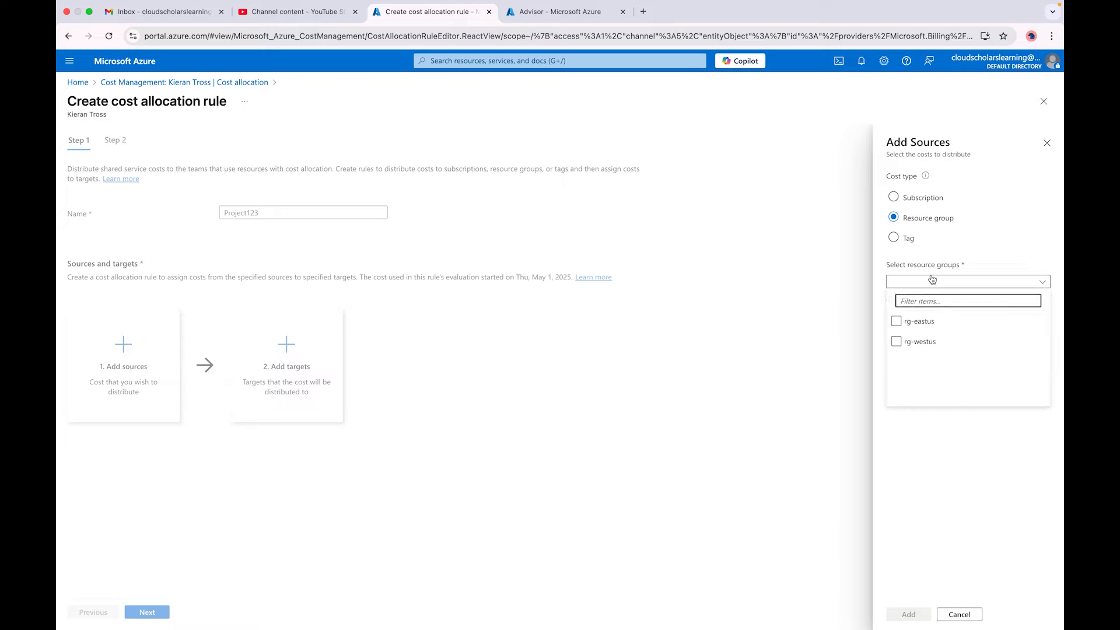
pyautogui.click(896, 342)
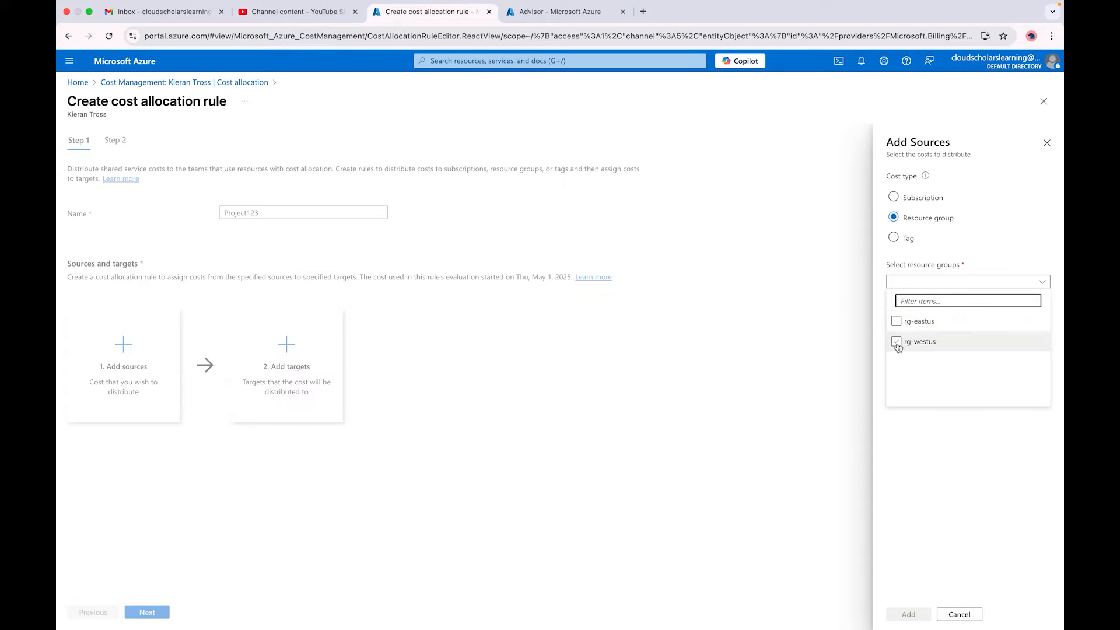
pyautogui.click(895, 321)
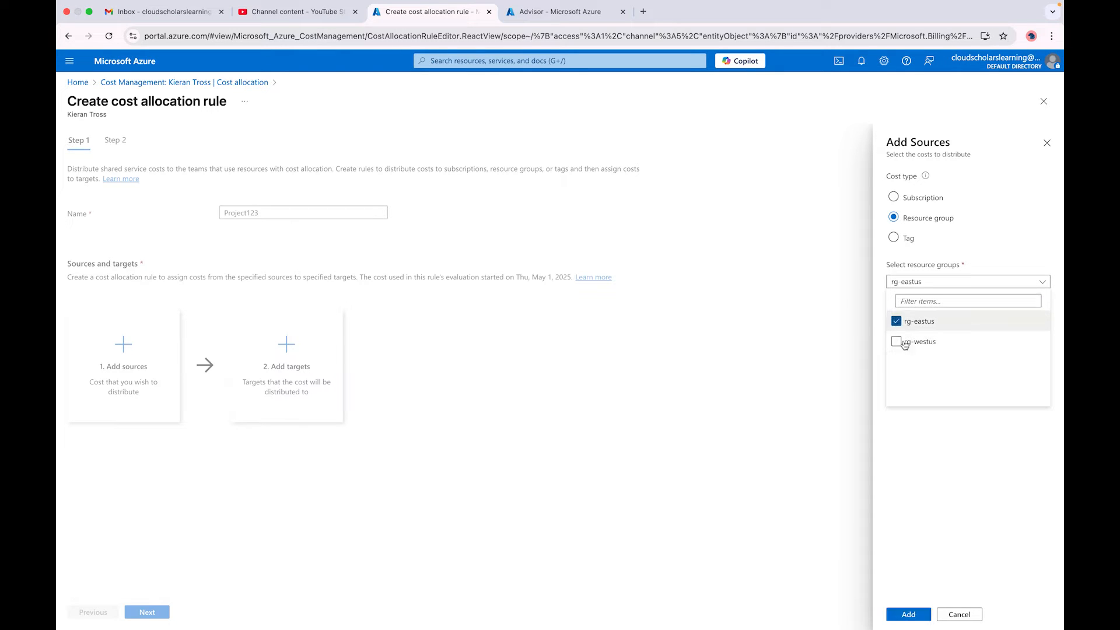
pyautogui.click(913, 614)
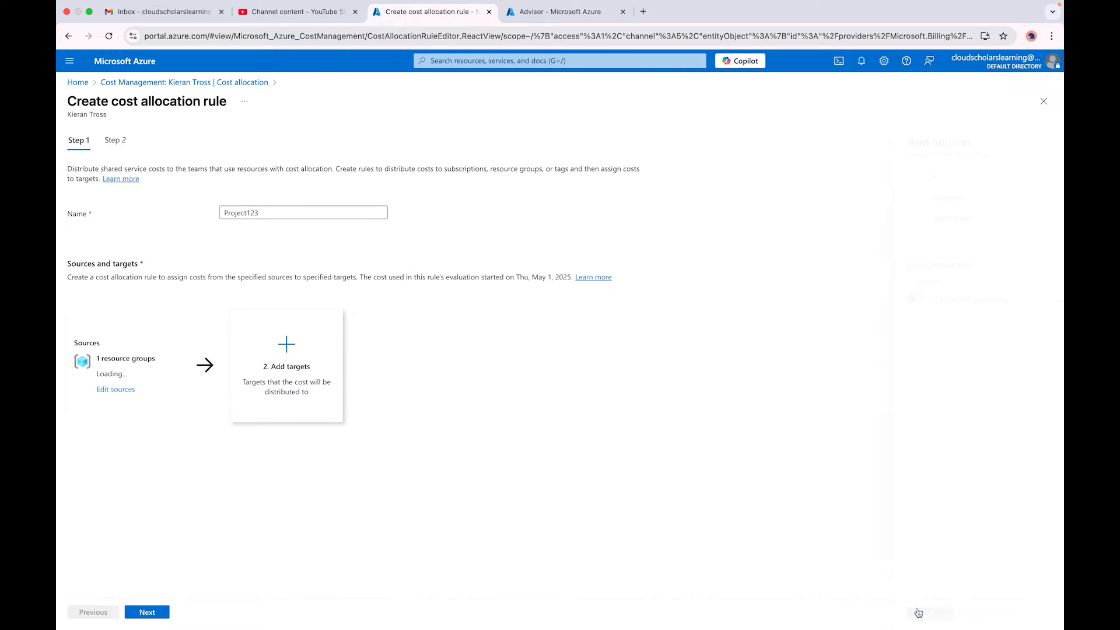
# Add the resource group rg-westus as the target of the cost allocation rule.
pyautogui.click(295, 352)
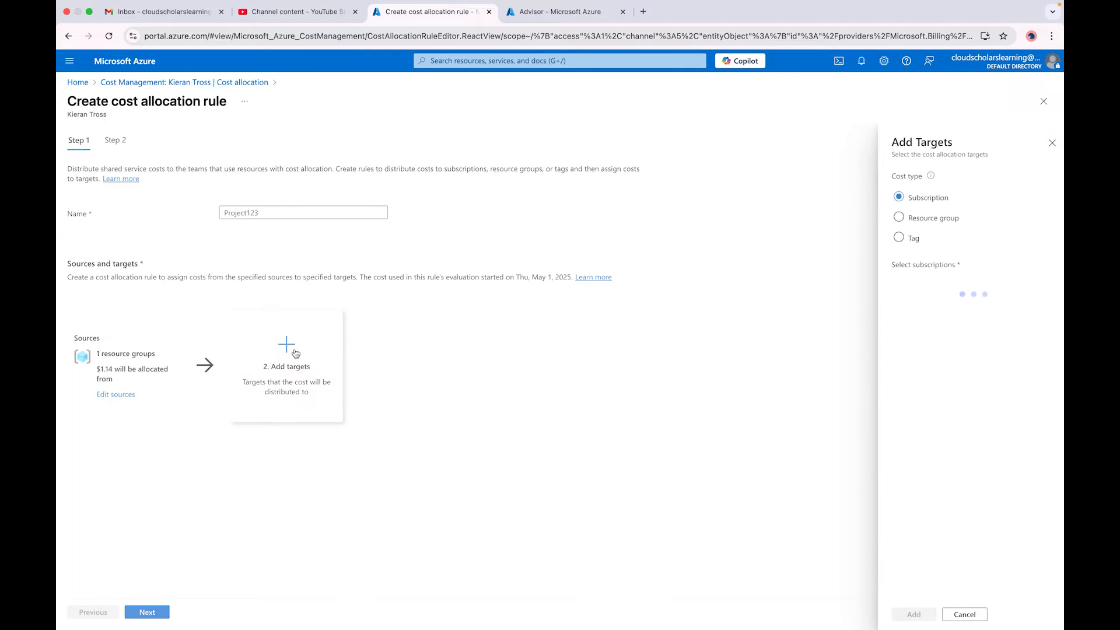
pyautogui.click(898, 221)
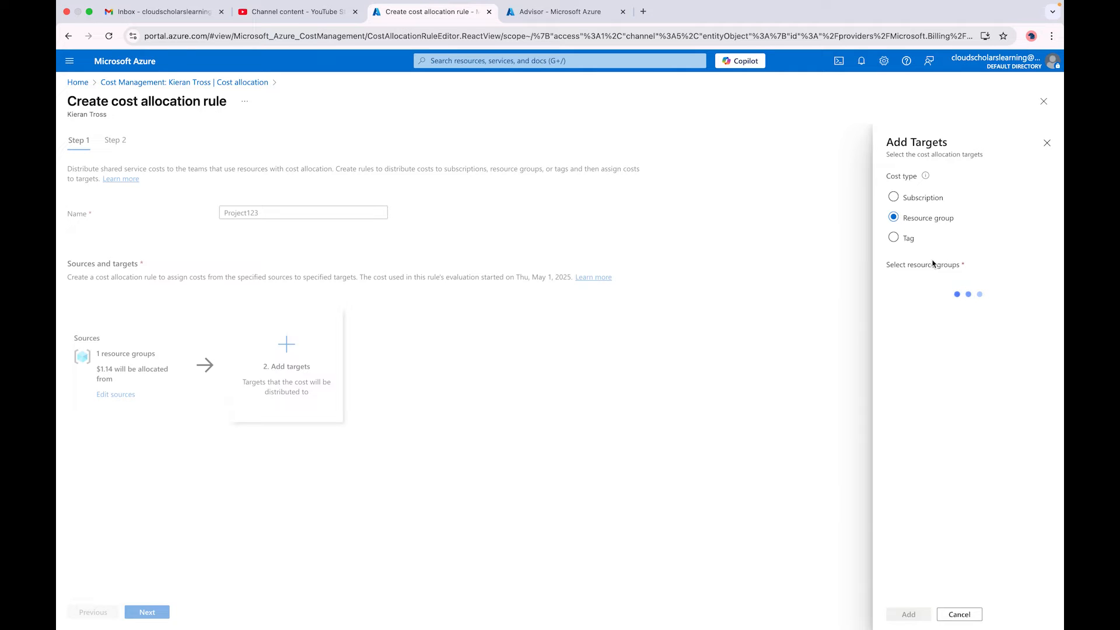
pyautogui.click(945, 282)
pyautogui.click(914, 343)
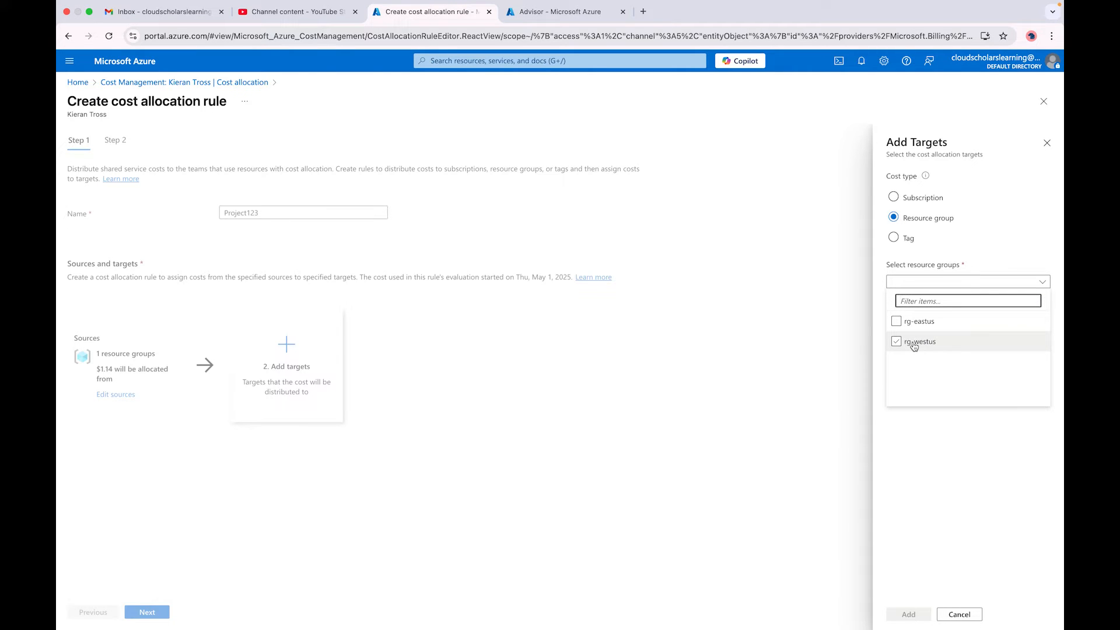
pyautogui.click(919, 346)
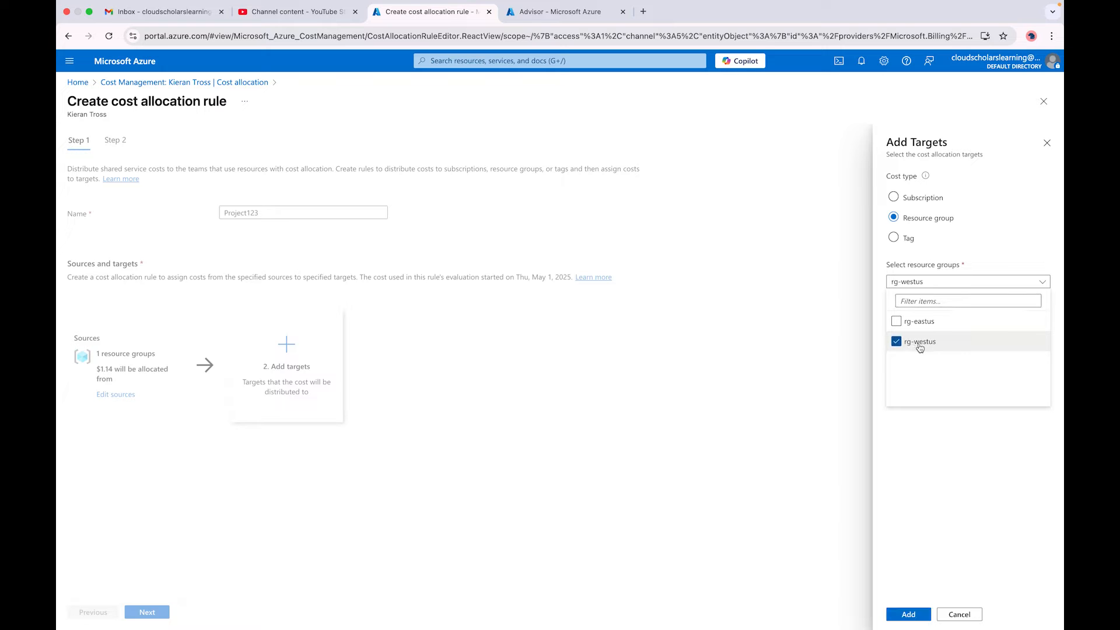
pyautogui.click(919, 616)
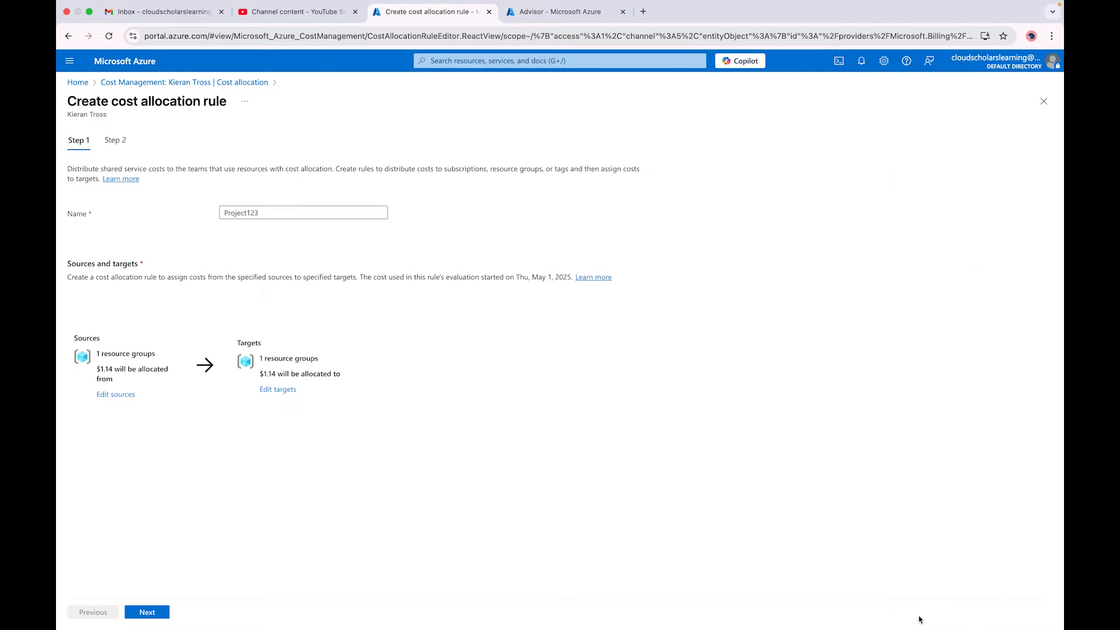
# Review the resource groups selected as the rule's source and target.
pyautogui.click(117, 395)
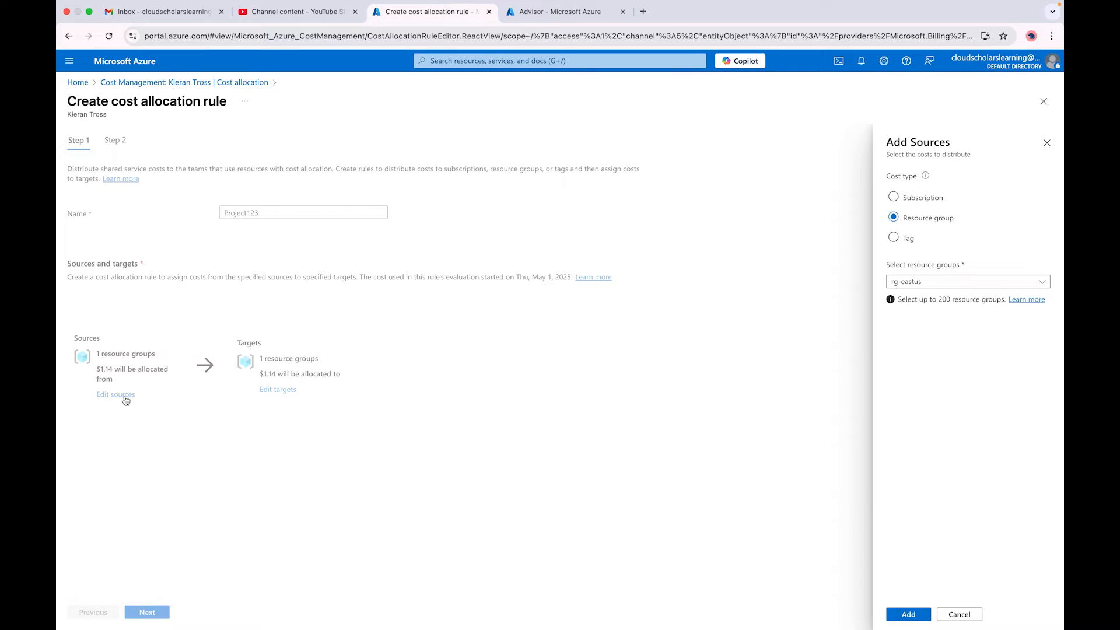
pyautogui.click(977, 614)
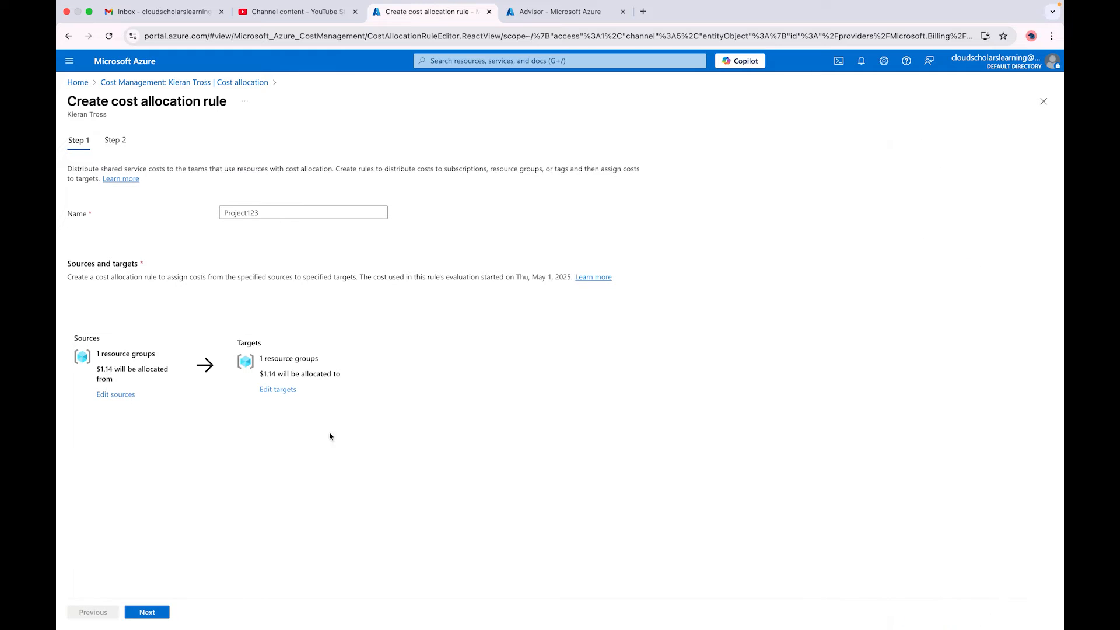
pyautogui.click(291, 391)
pyautogui.click(965, 612)
# Proceed to the allocation percentages and try to prefill them with Proportional to total cost.
pyautogui.click(140, 615)
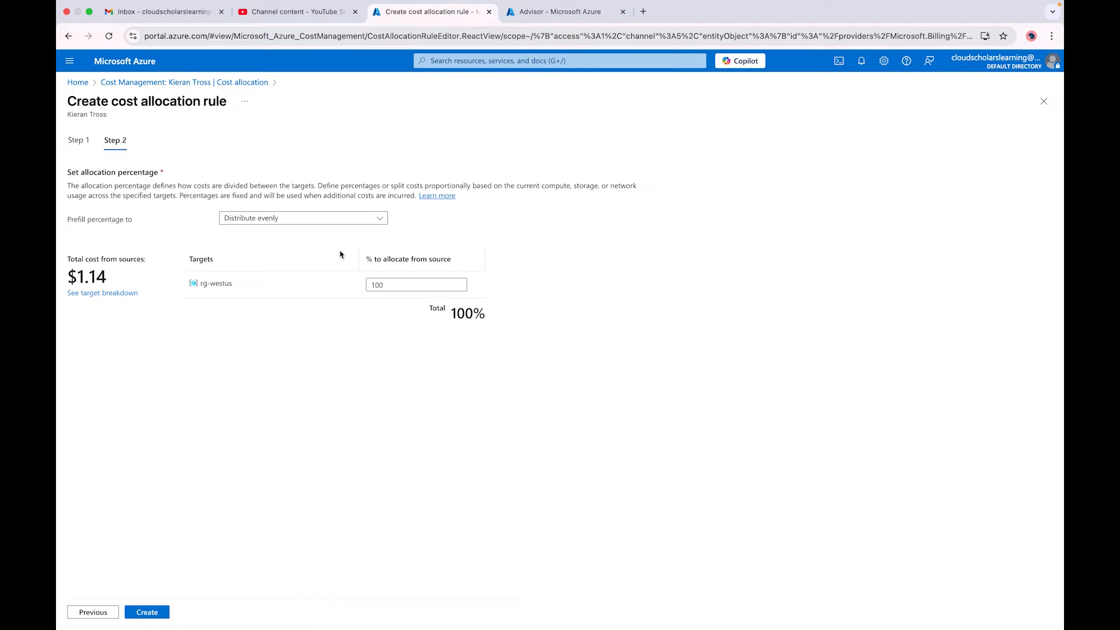
pyautogui.click(371, 224)
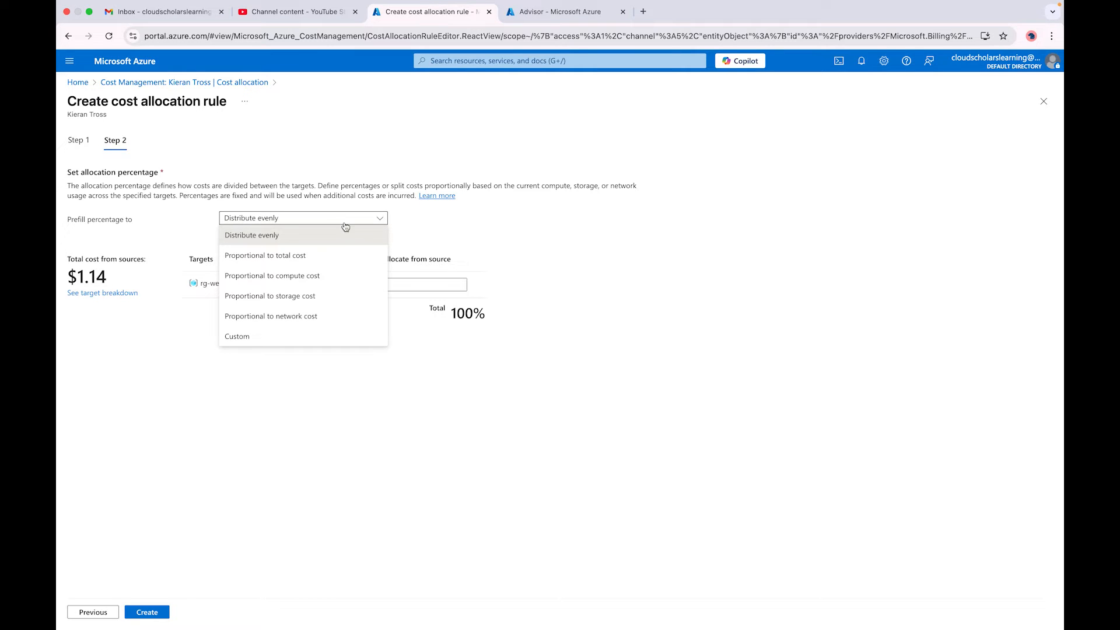
pyautogui.click(319, 263)
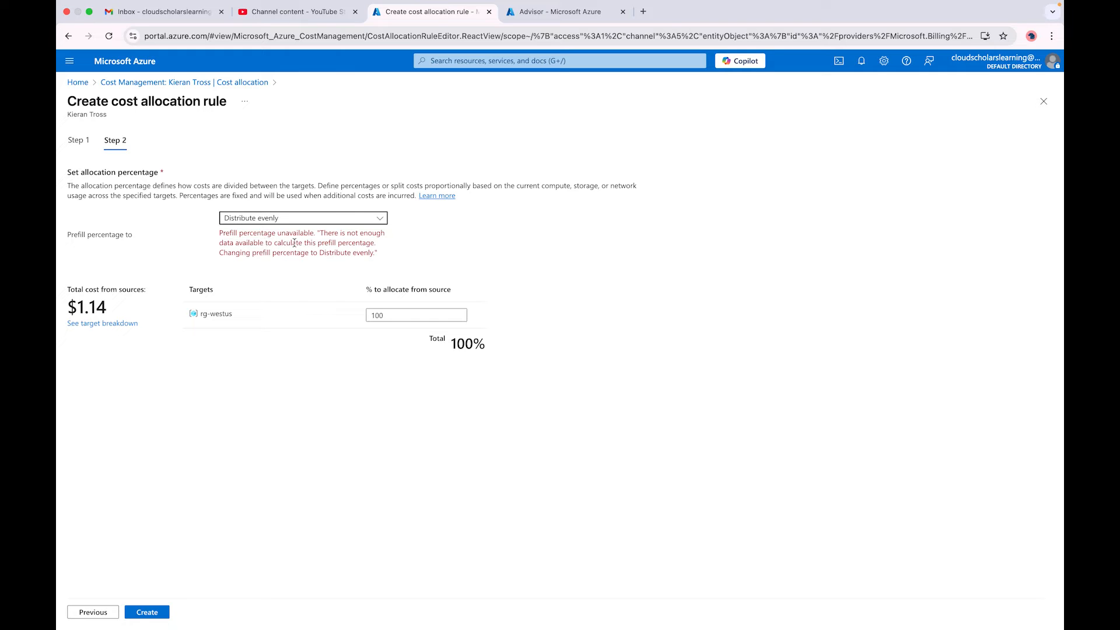
# Set the percentage prefill to Distribute evenly and create the cost allocation rule.
pyautogui.click(366, 222)
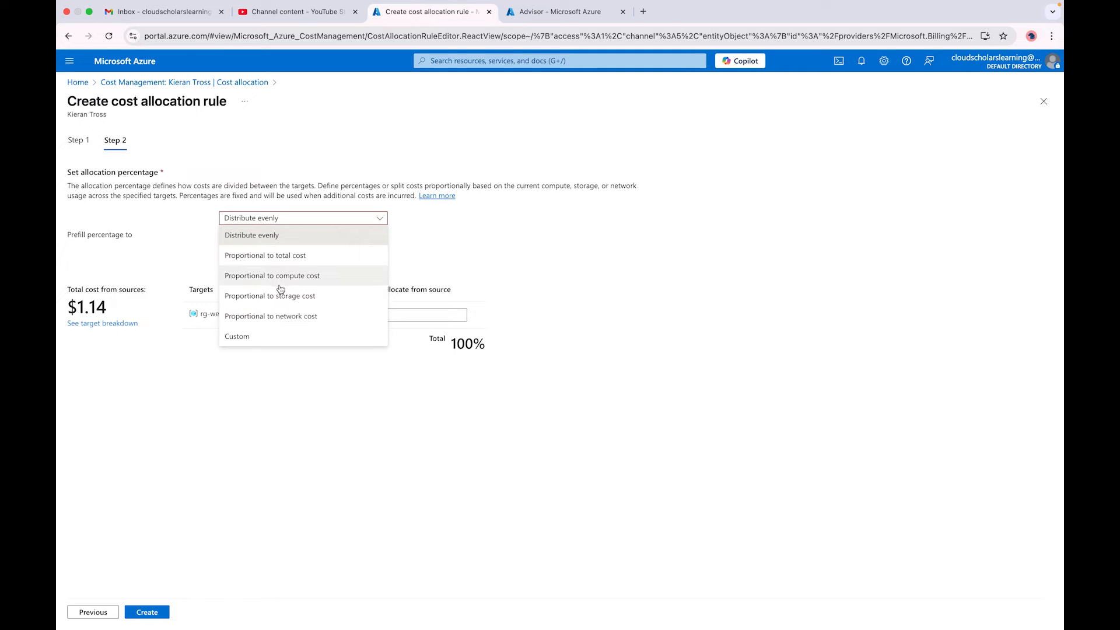
pyautogui.click(299, 242)
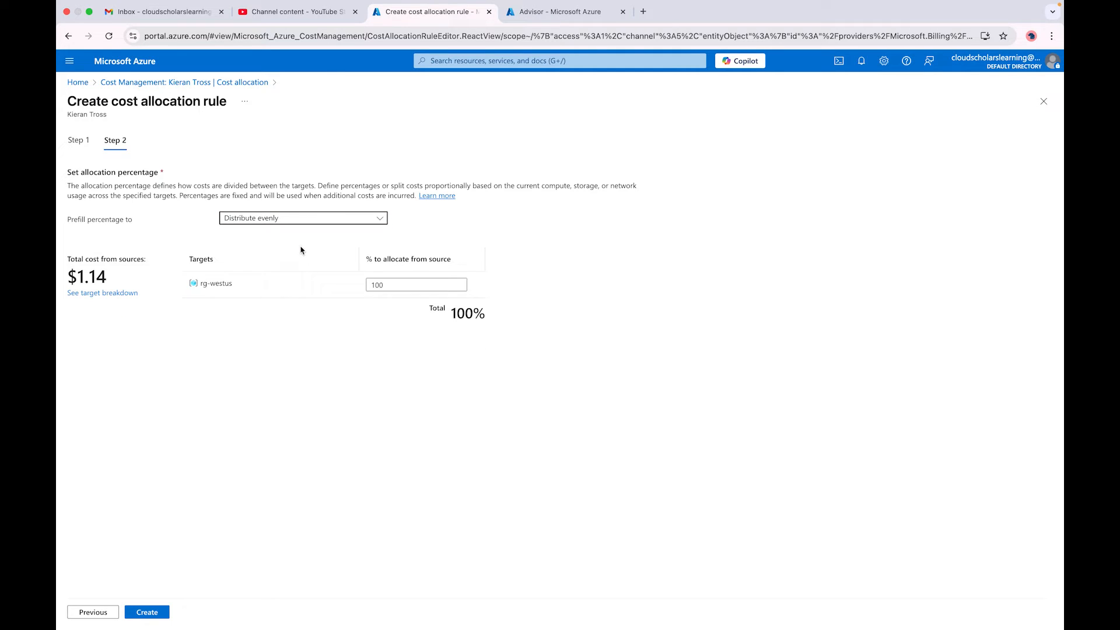
pyautogui.click(150, 612)
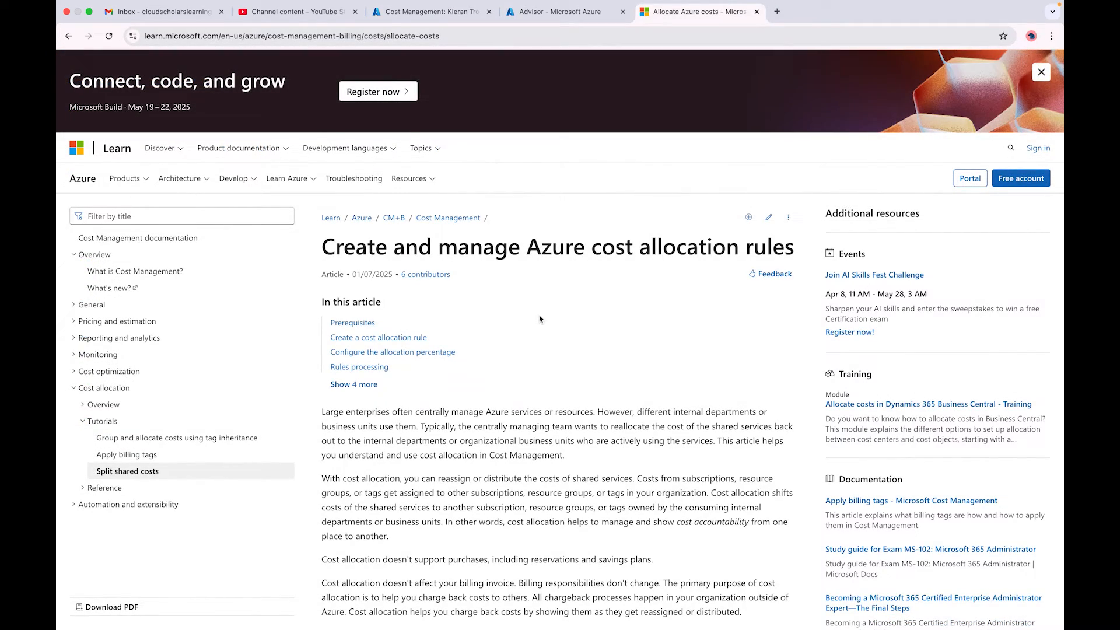
# Read the Microsoft Learn article on cost allocation rules, from the prerequisites to the example of prefilled allocation percentages.
pyautogui.scroll(-1, 576, 402)
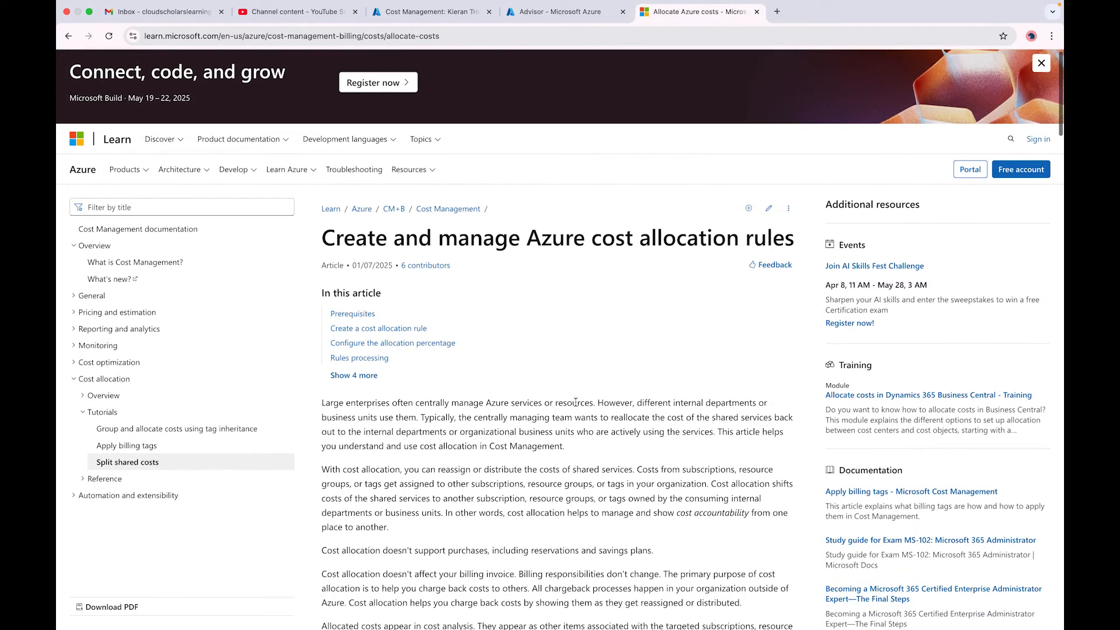
pyautogui.scroll(-6, 575, 403)
pyautogui.scroll(-3, 576, 405)
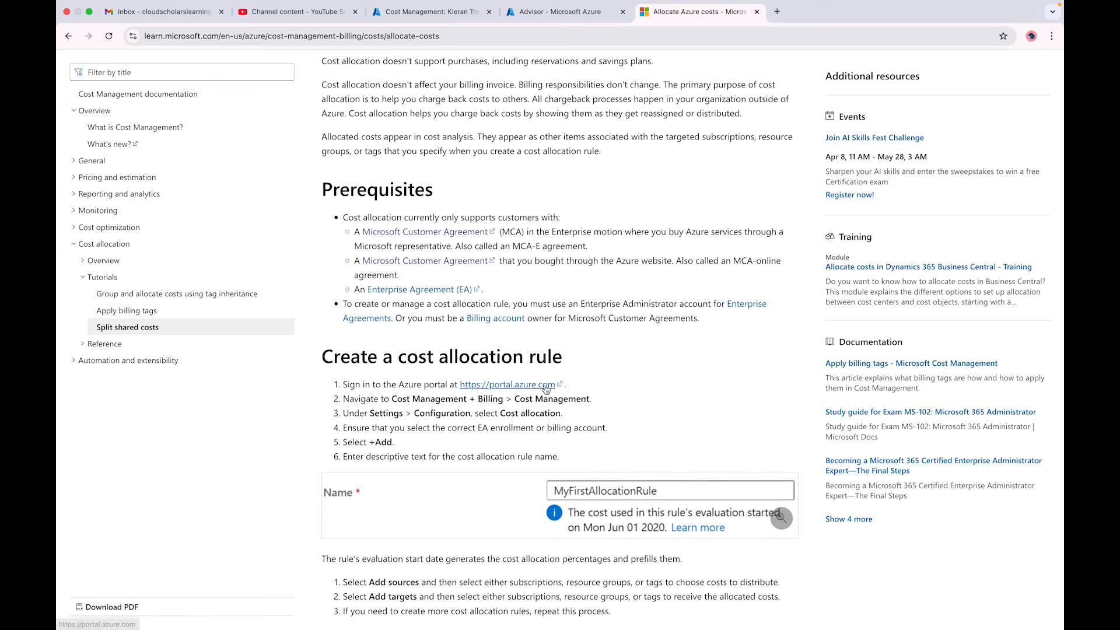
pyautogui.scroll(-10, 545, 388)
pyautogui.scroll(4, 545, 385)
pyautogui.keyDown('ctrl'); pyautogui.scroll(5, 468, 346); pyautogui.keyUp('ctrl')
pyautogui.scroll(1, 469, 346)
pyautogui.scroll(-1, 469, 347)
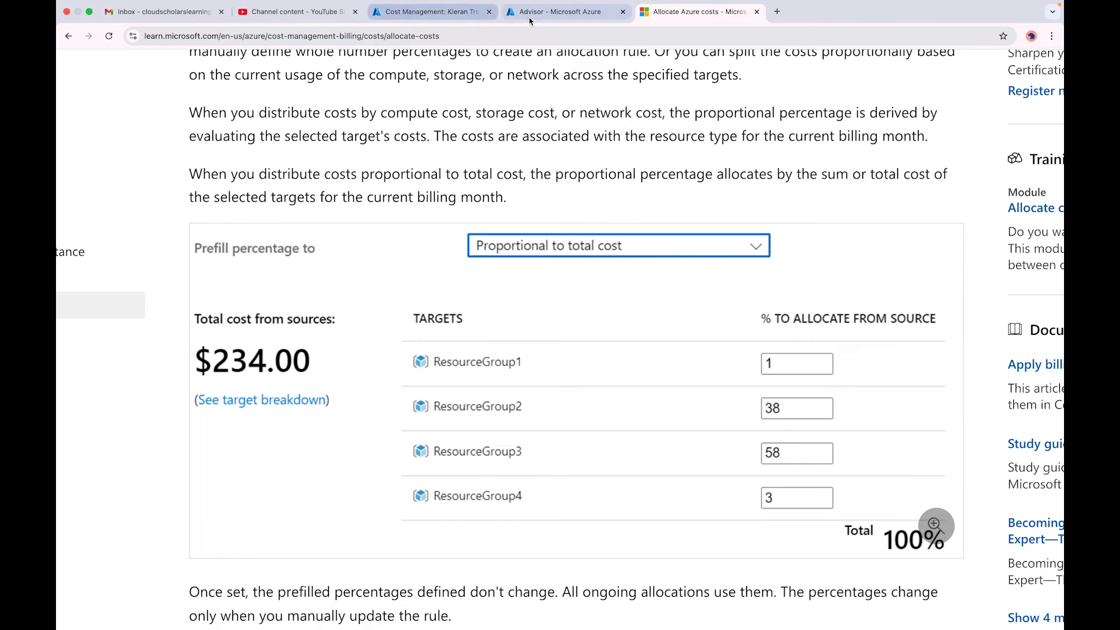
# Switch to the other Azure portal tab and open Advisor's security recommendations.
pyautogui.click(532, 18)
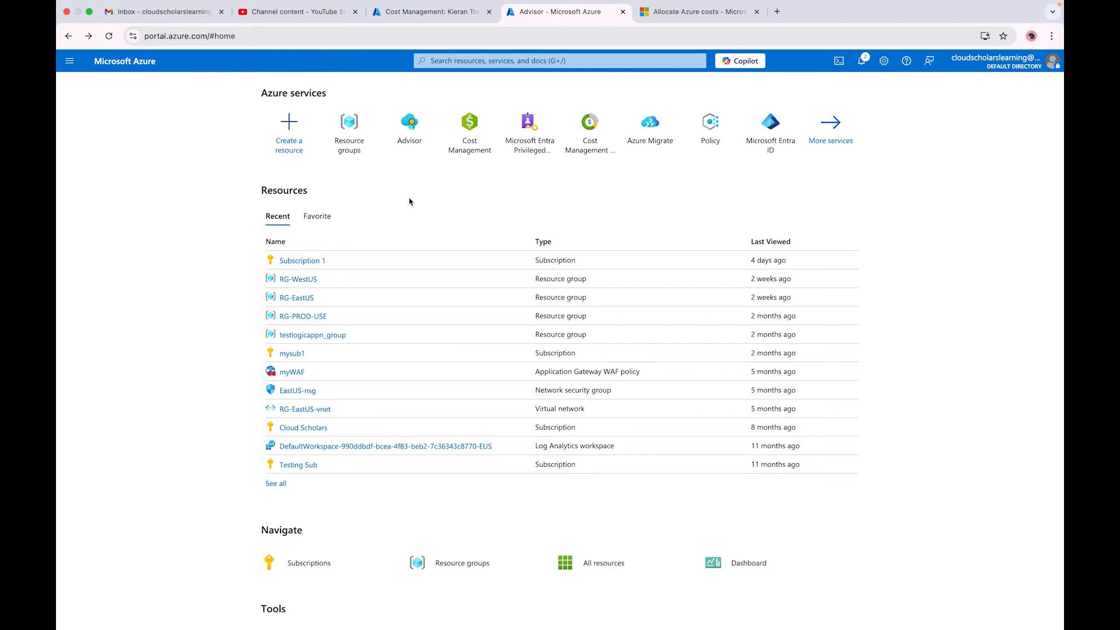
pyautogui.click(409, 125)
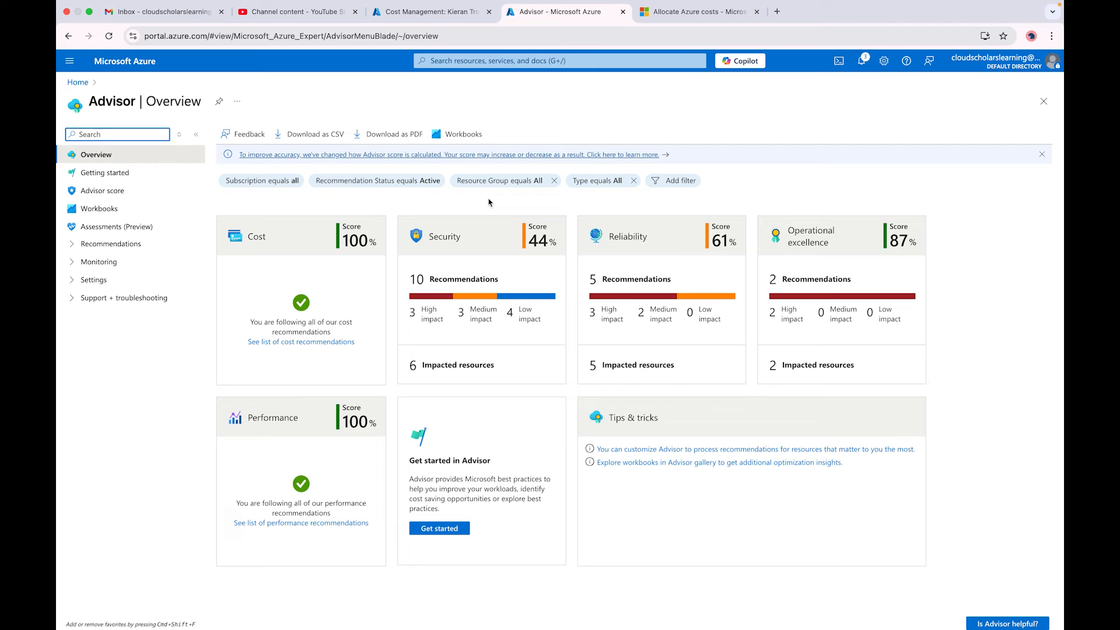
pyautogui.click(482, 269)
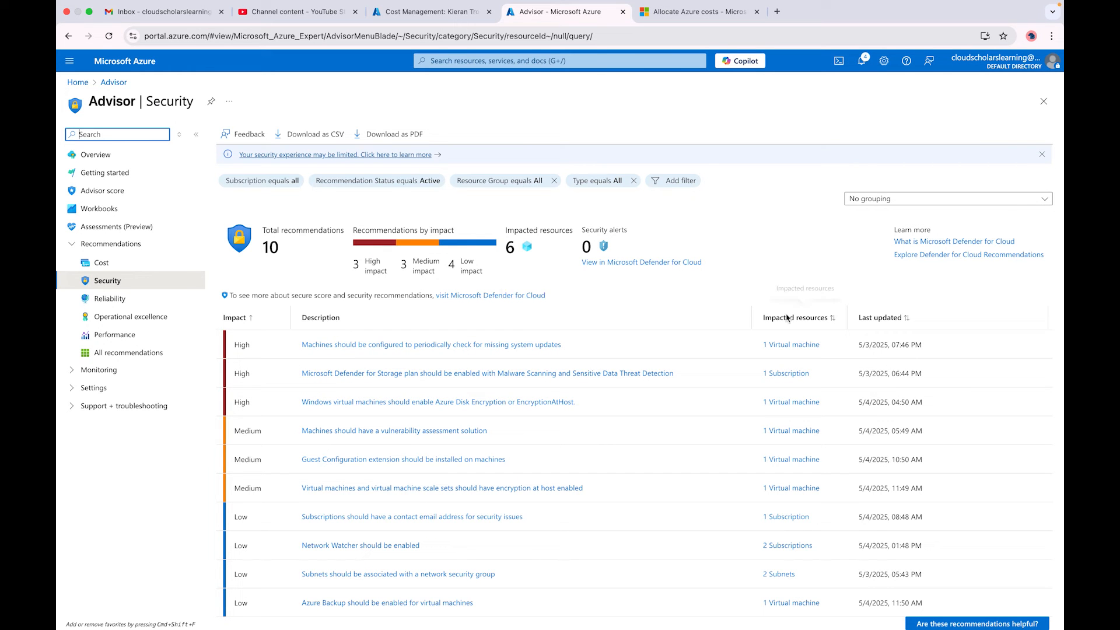
# Examine the security recommendations list, comparing each item's impact, description and impacted resources.
pyautogui.scroll(5, 251, 358)
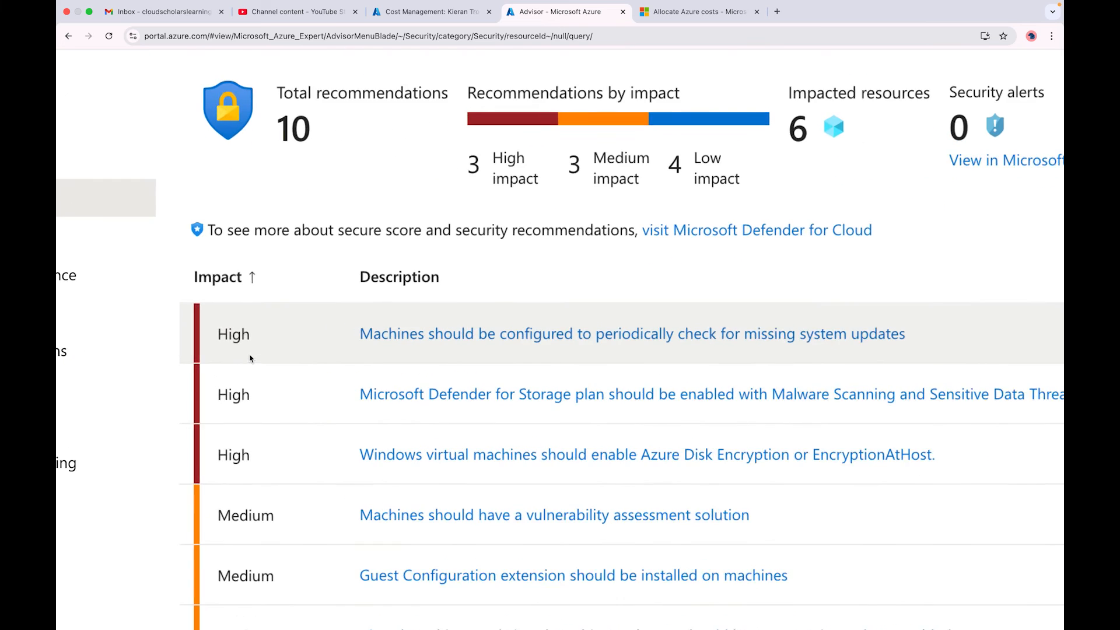
pyautogui.hscroll(1, 324, 357)
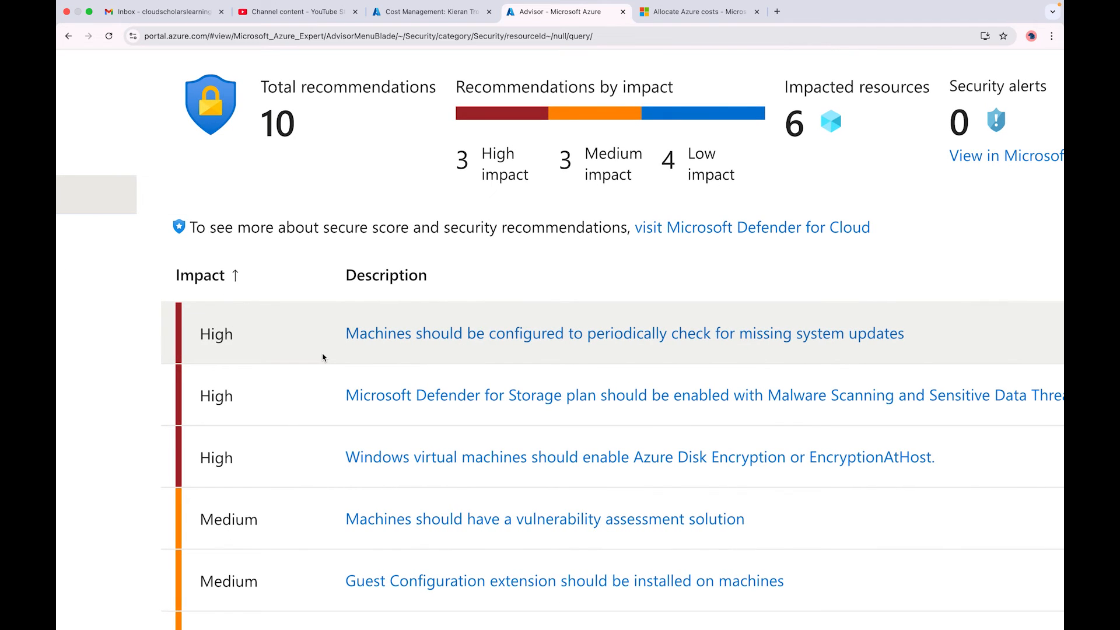
pyautogui.hscroll(1, 323, 357)
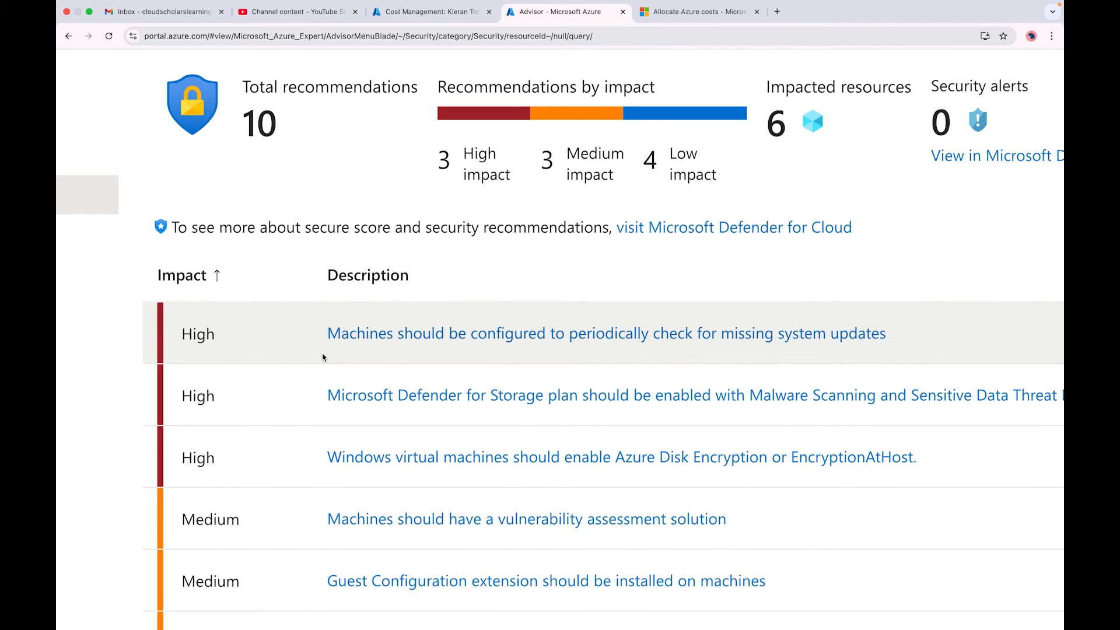
pyautogui.scroll(-5, 324, 357)
pyautogui.hscroll(3, 563, 331)
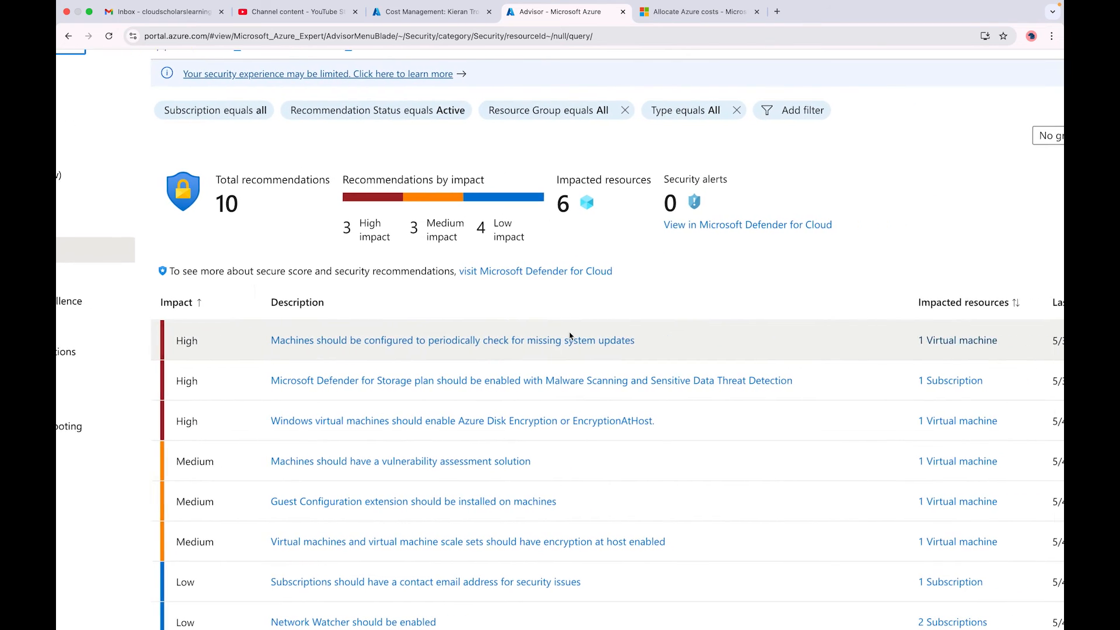
pyautogui.hscroll(5, 979, 343)
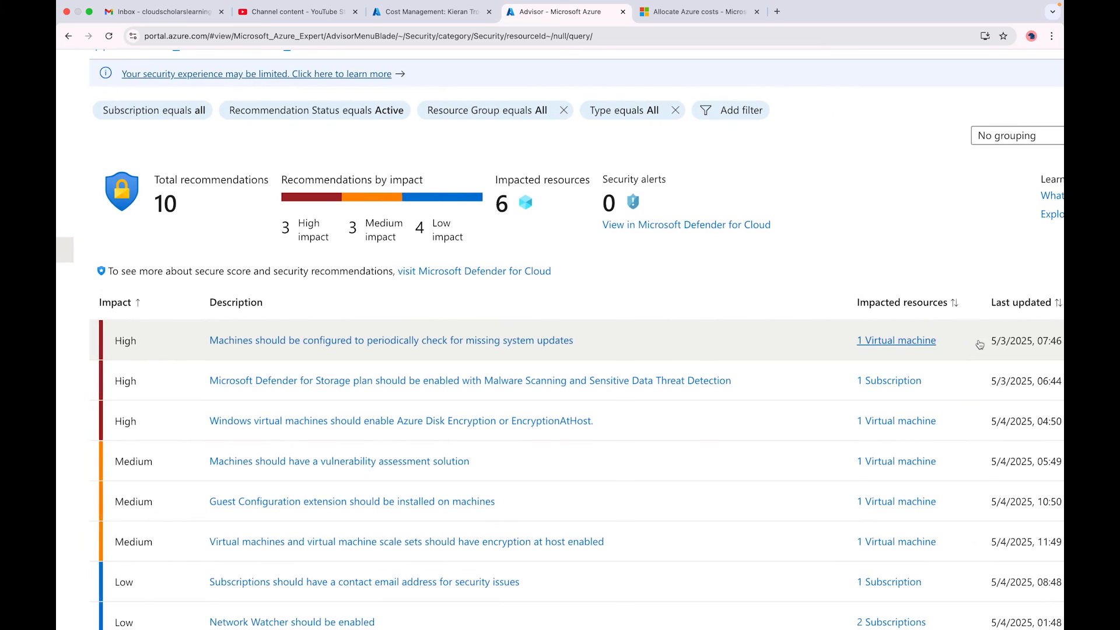
pyautogui.hscroll(-8, 979, 343)
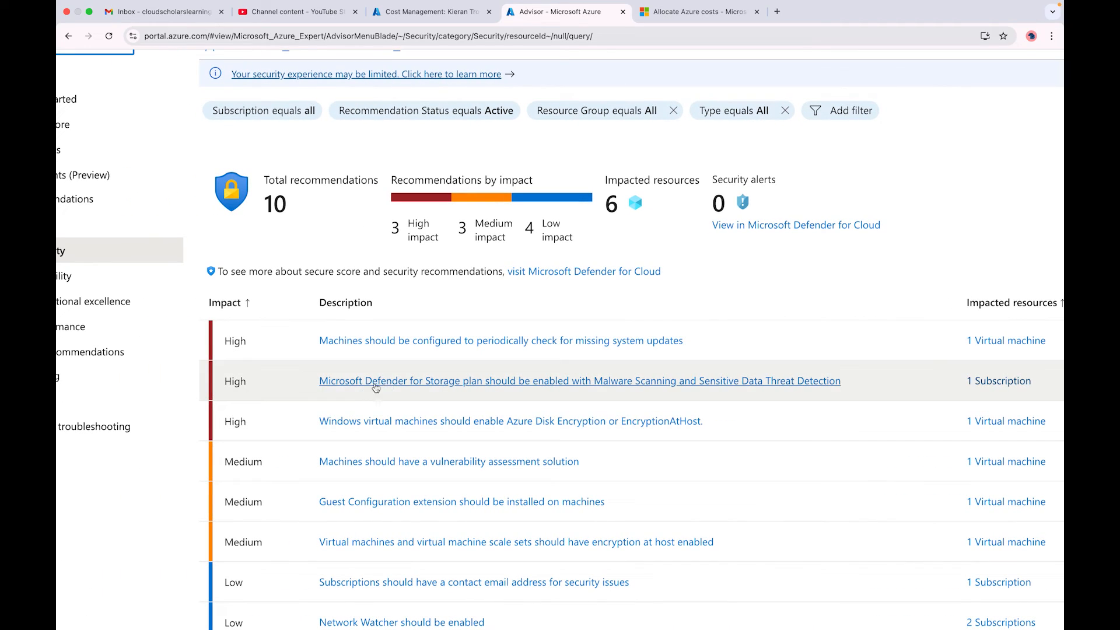
pyautogui.scroll(3, 407, 386)
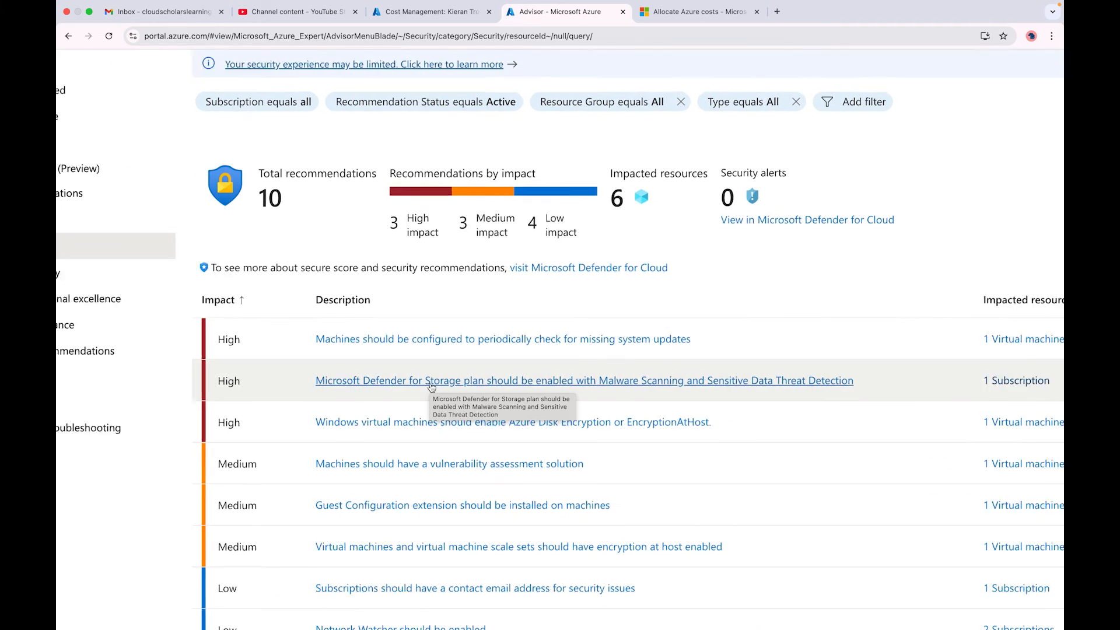
pyautogui.scroll(-3, 432, 386)
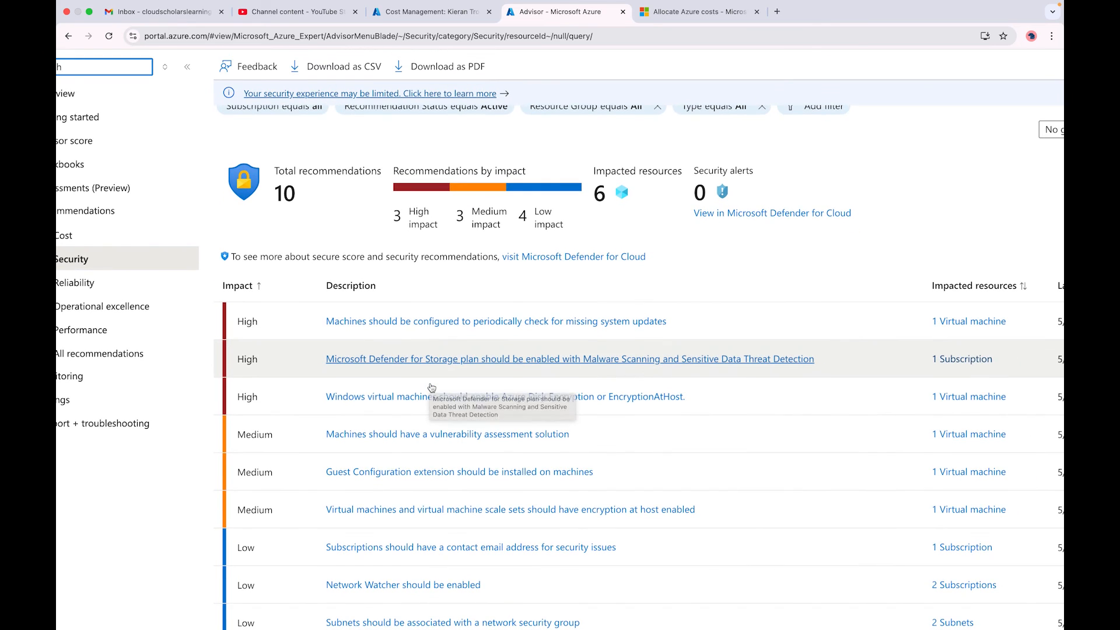
pyautogui.hscroll(2, 431, 387)
pyautogui.scroll(-1, 426, 382)
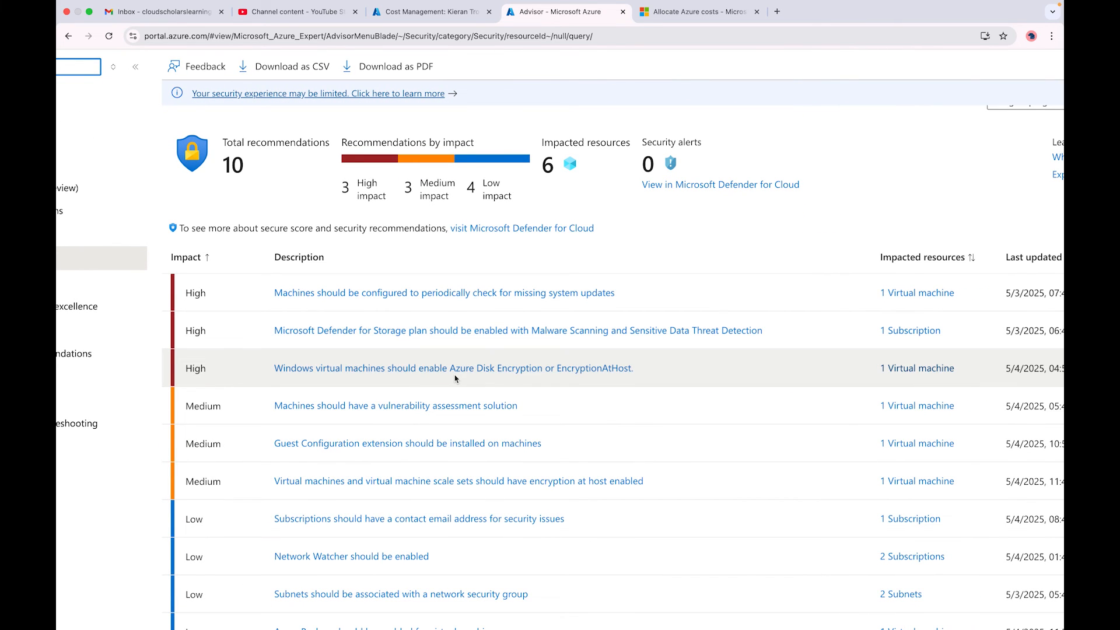
# Review the rest of the security recommendations, down to the low-impact items at the end of the list.
pyautogui.scroll(-3, 470, 375)
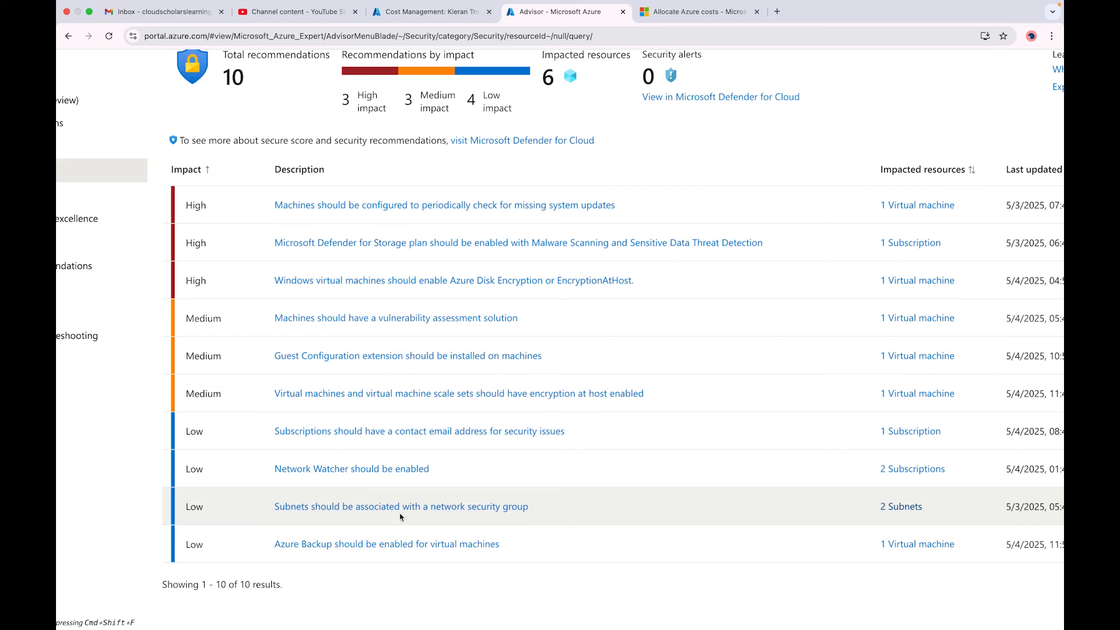
pyautogui.press('super+minus')
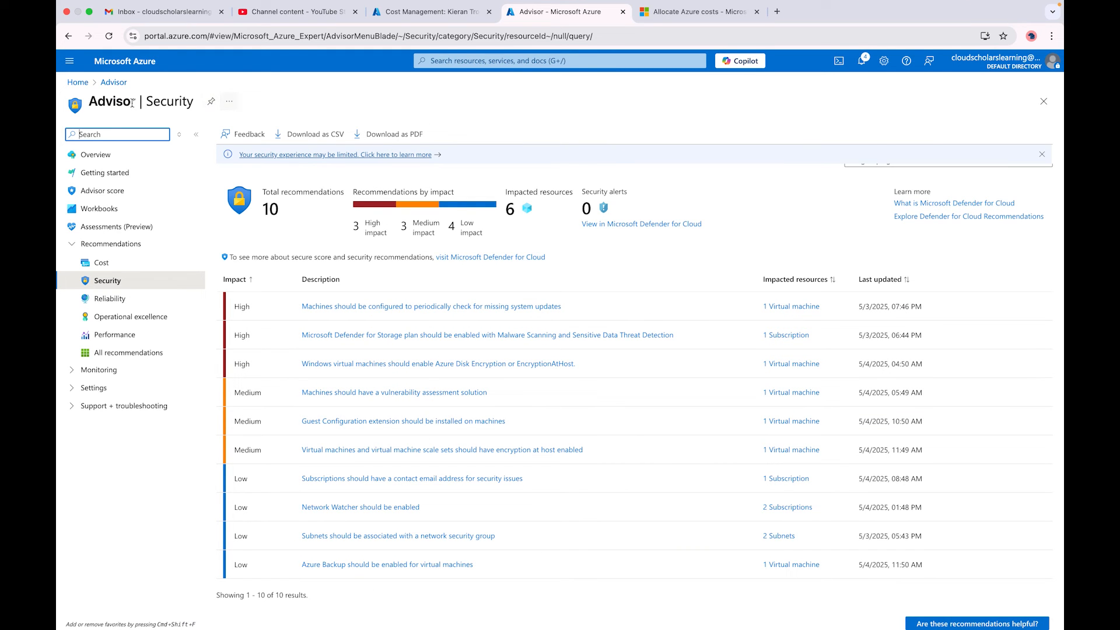
pyautogui.click(110, 88)
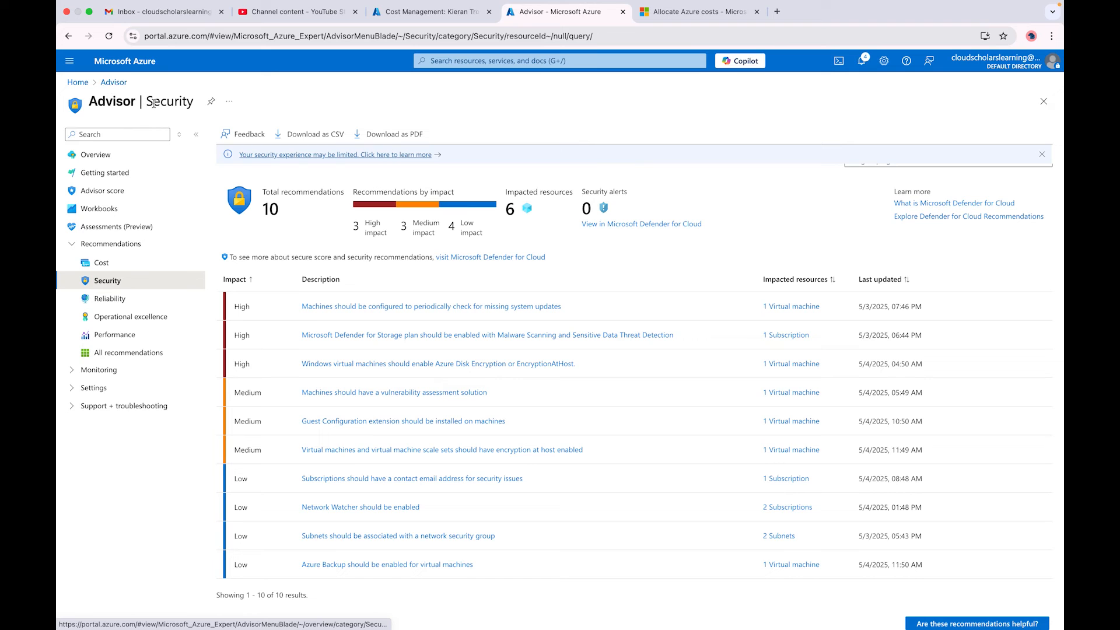
# Go through Advisor's Reliability, Operational excellence, Performance and Cost recommendations in that order.
pyautogui.click(109, 296)
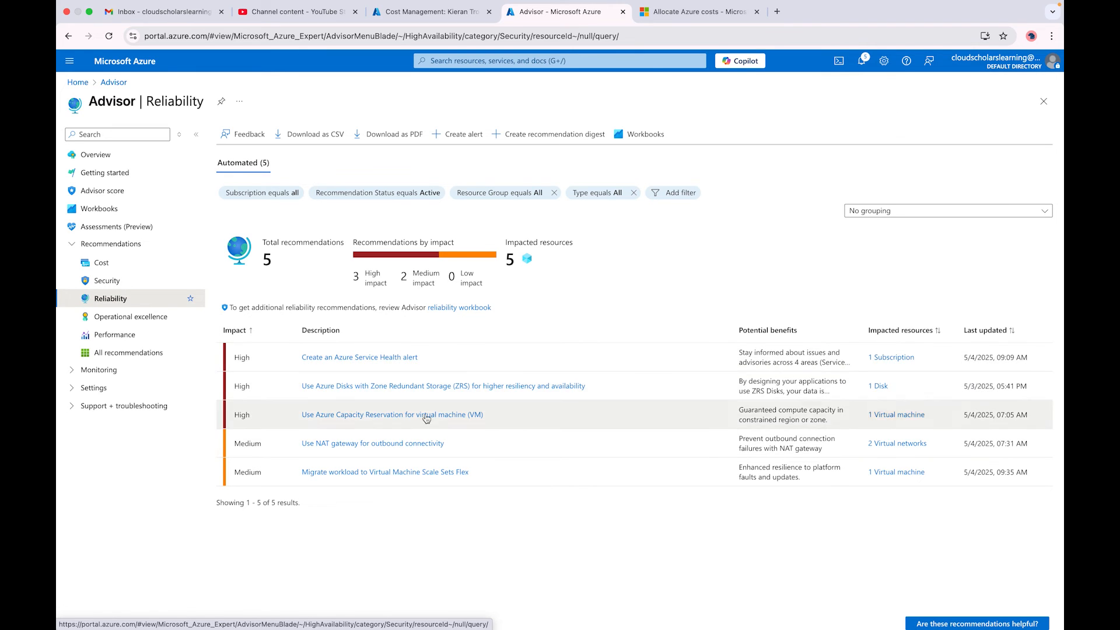
pyautogui.click(112, 316)
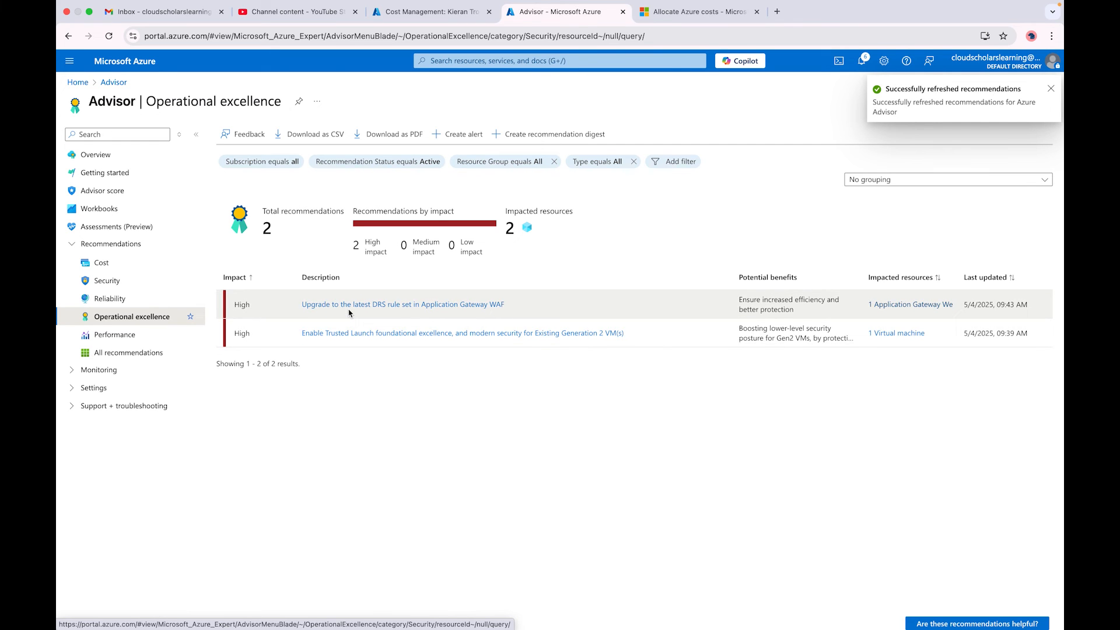
pyautogui.click(129, 341)
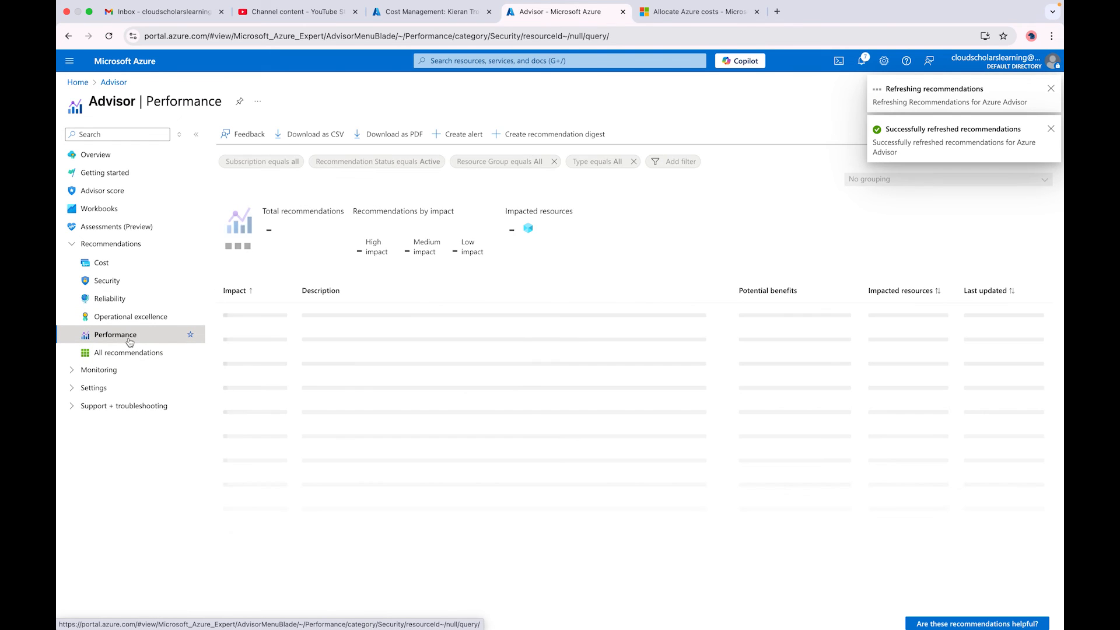
pyautogui.click(108, 267)
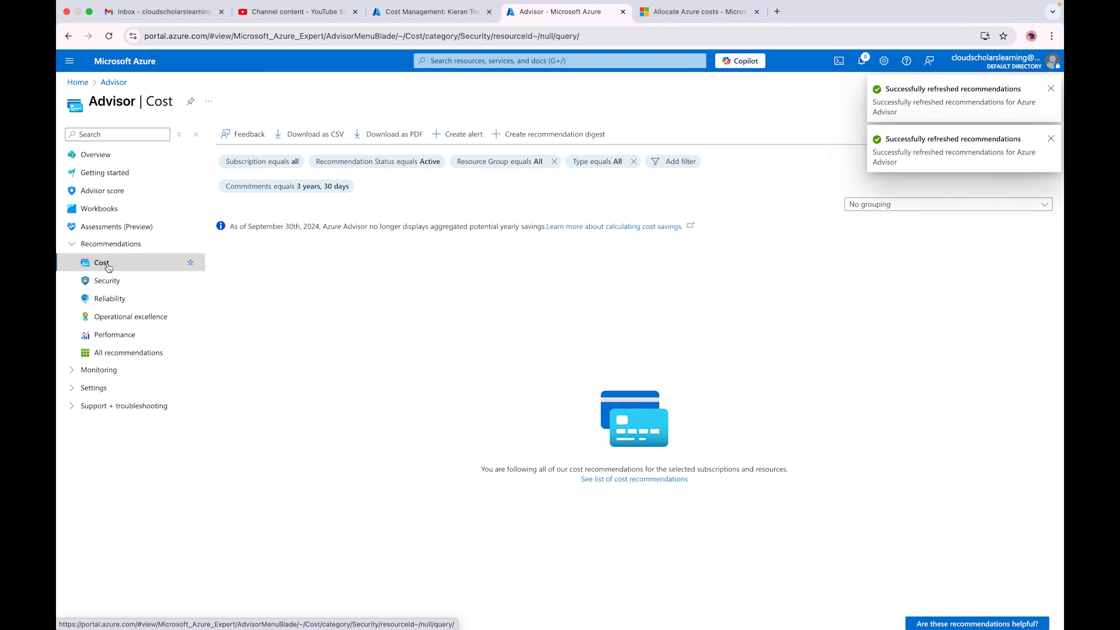